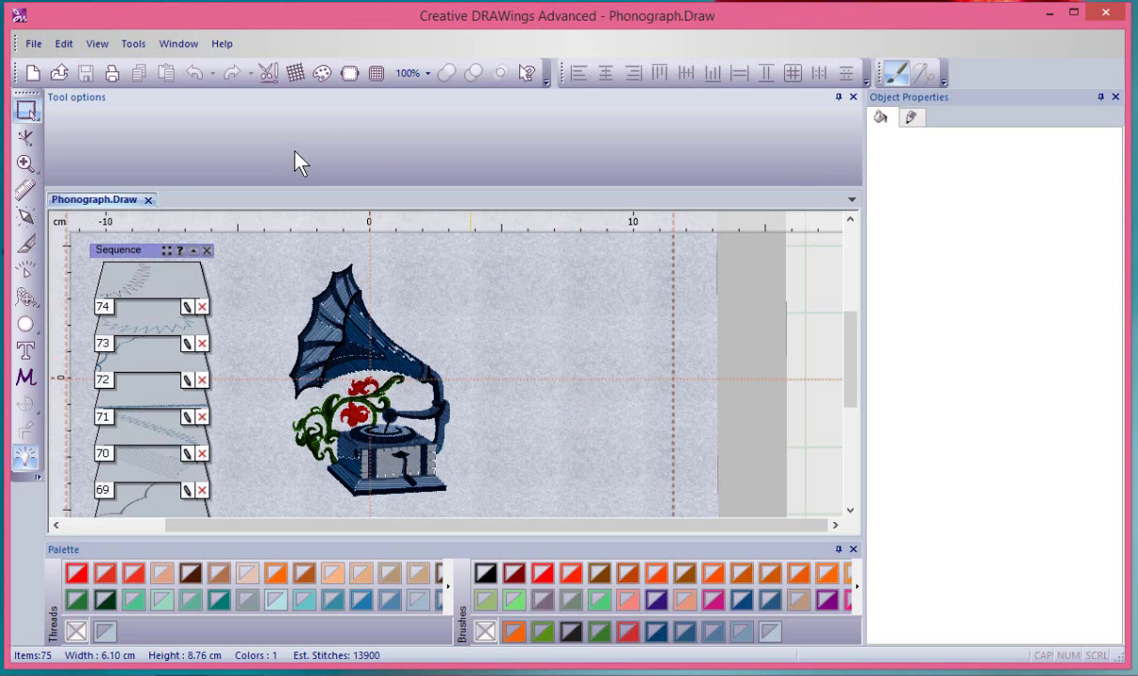
# Start a new design with the default technique on cream fabric.
pyautogui.click(32, 73)
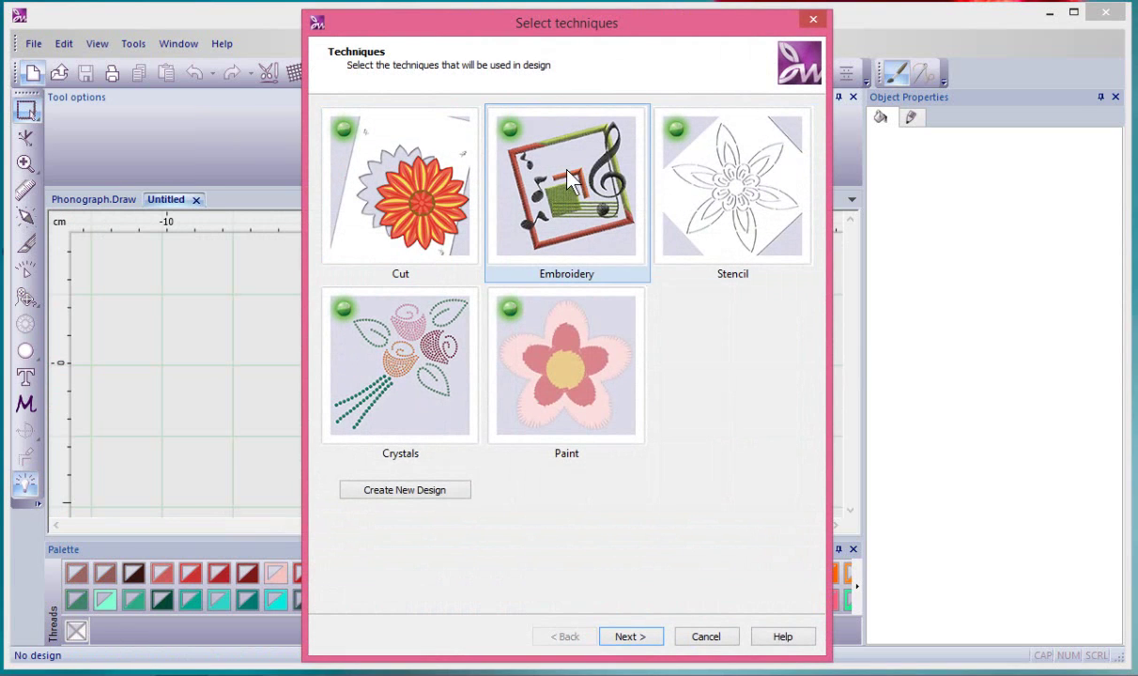
pyautogui.click(627, 637)
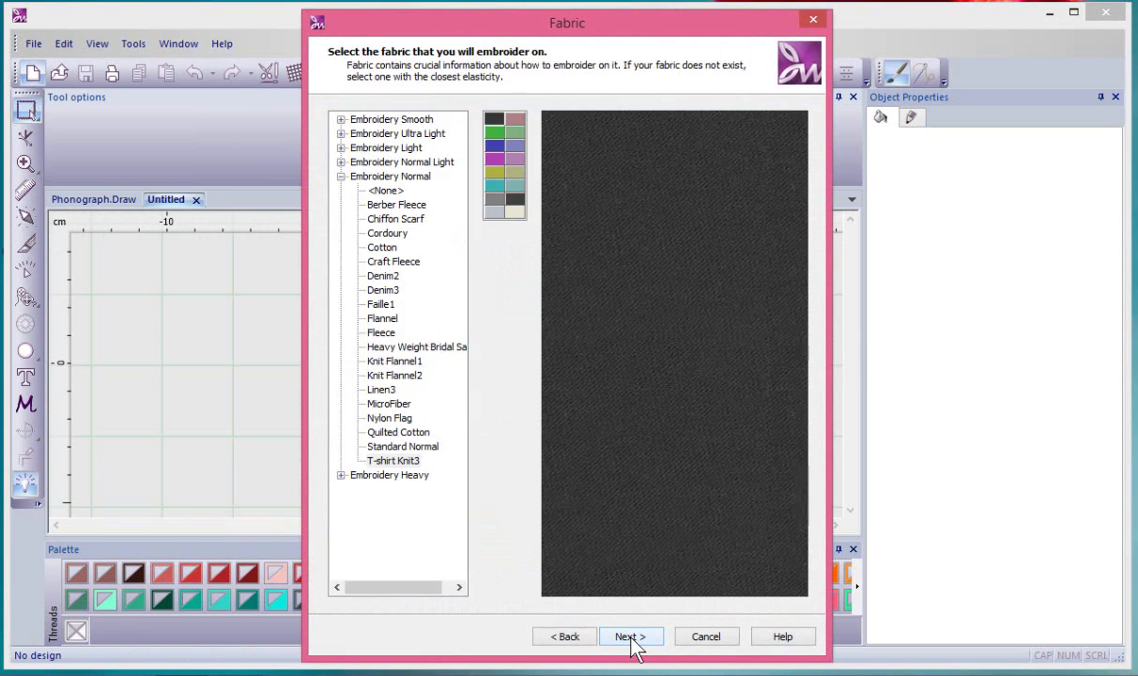
pyautogui.click(514, 212)
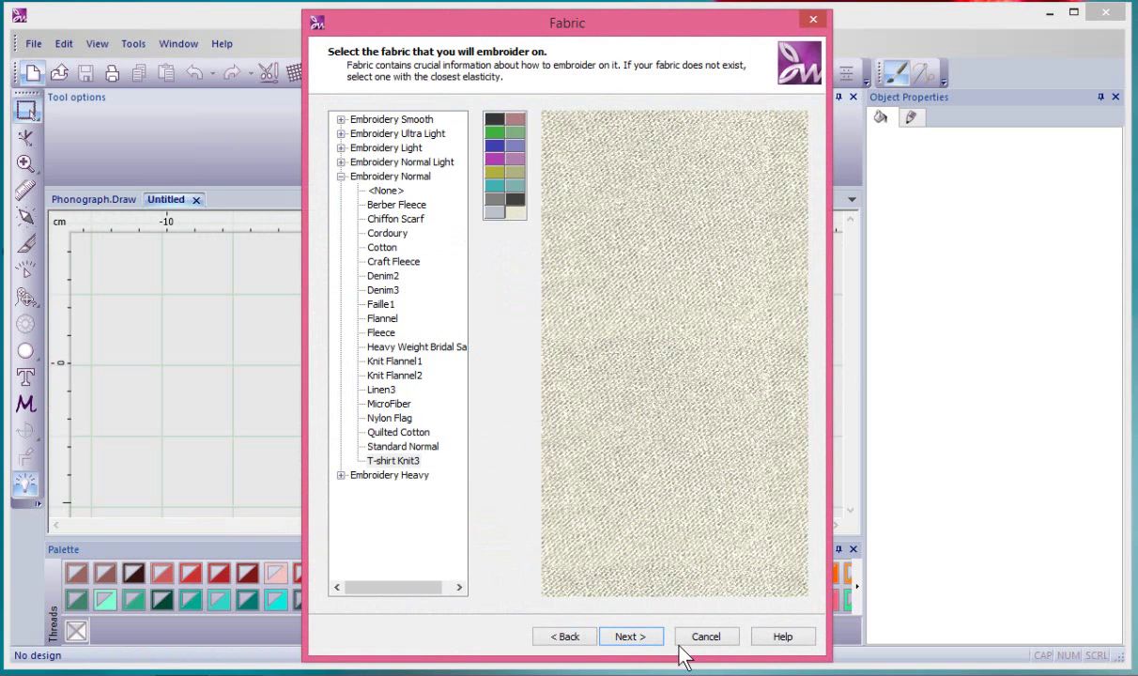
pyautogui.click(627, 637)
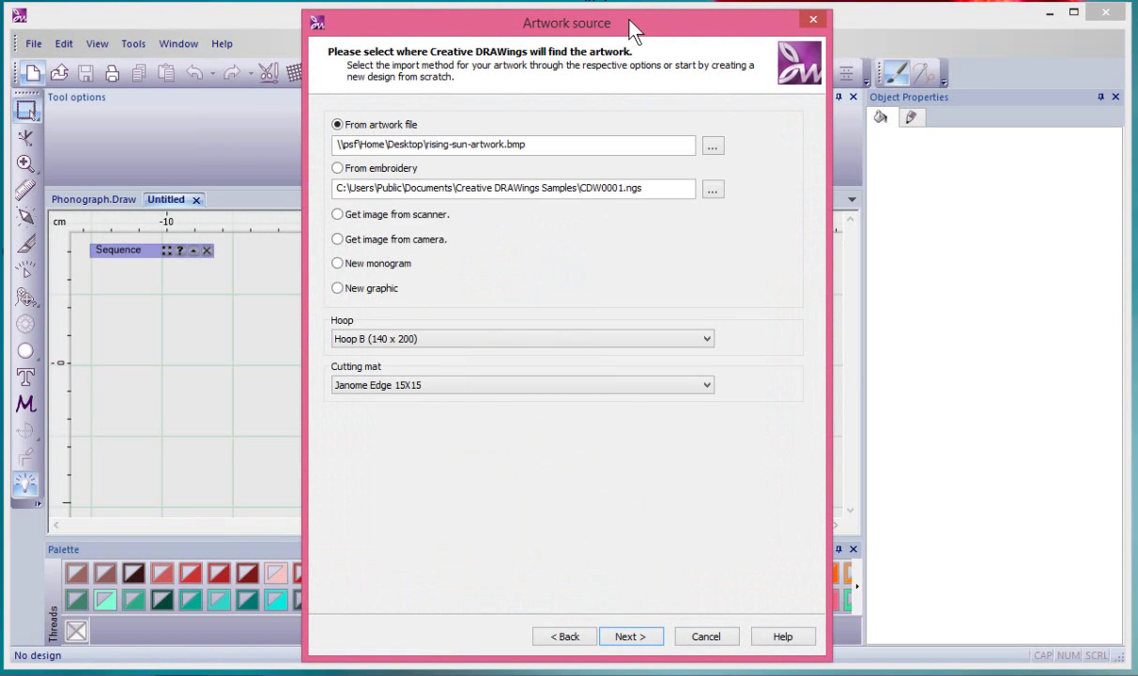
pyautogui.moveTo(623, 19); pyautogui.dragTo(530, 17)
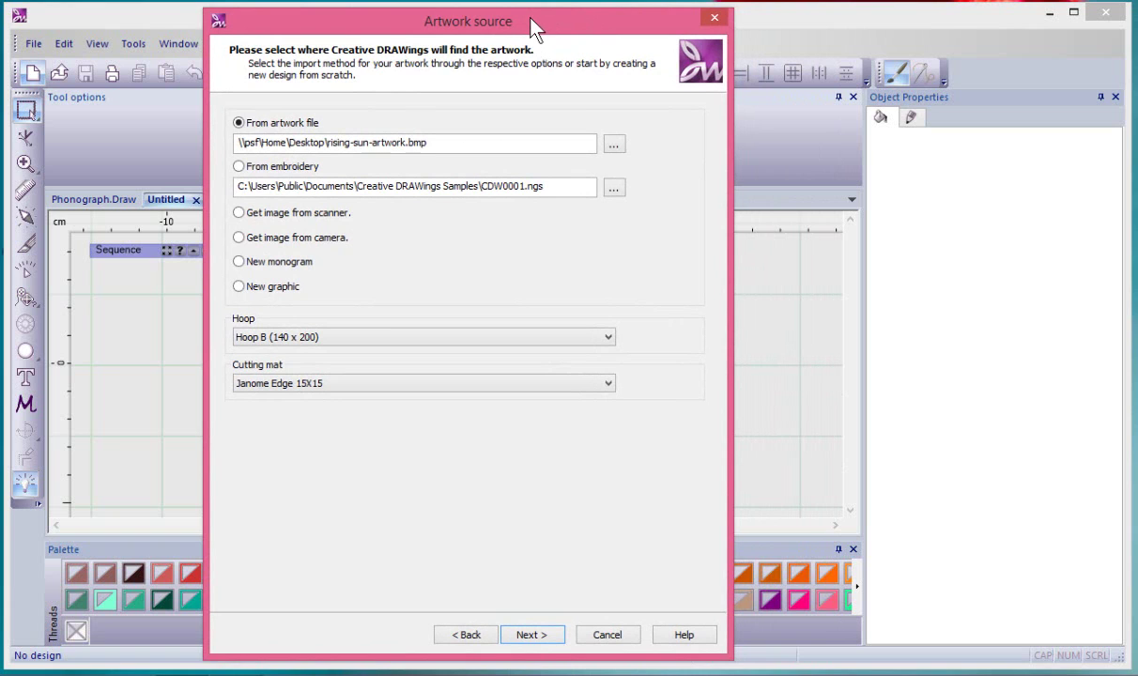
# Choose rising-sun-artwork.bmp as the design's artwork file.
pyautogui.click(613, 147)
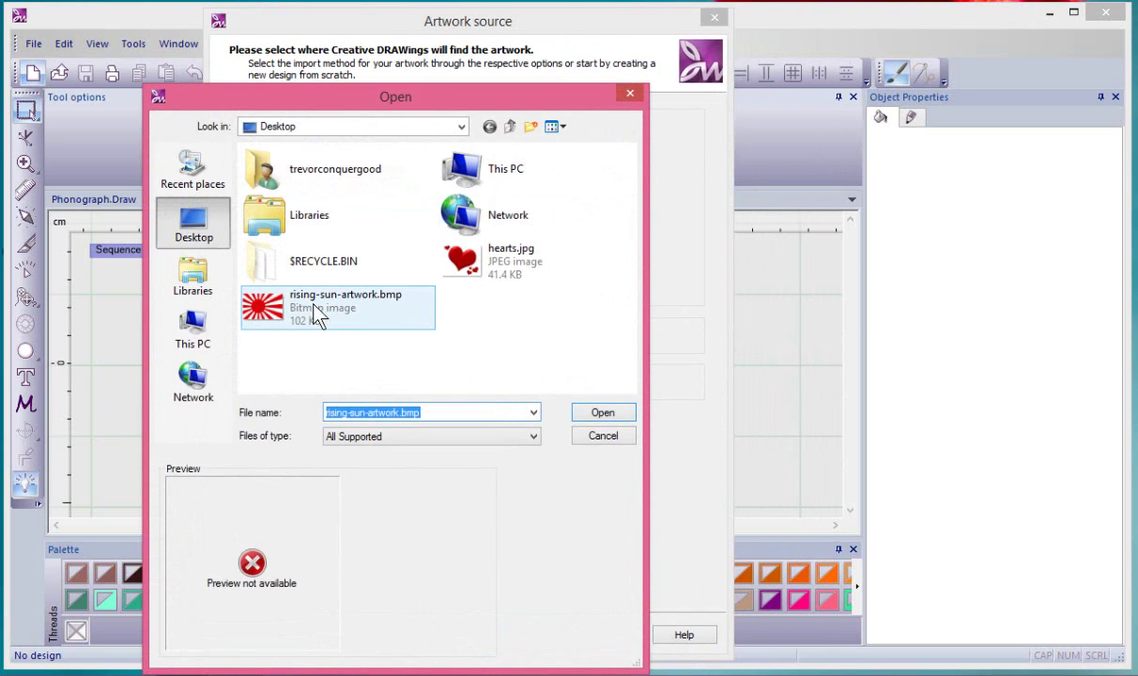
pyautogui.click(263, 312)
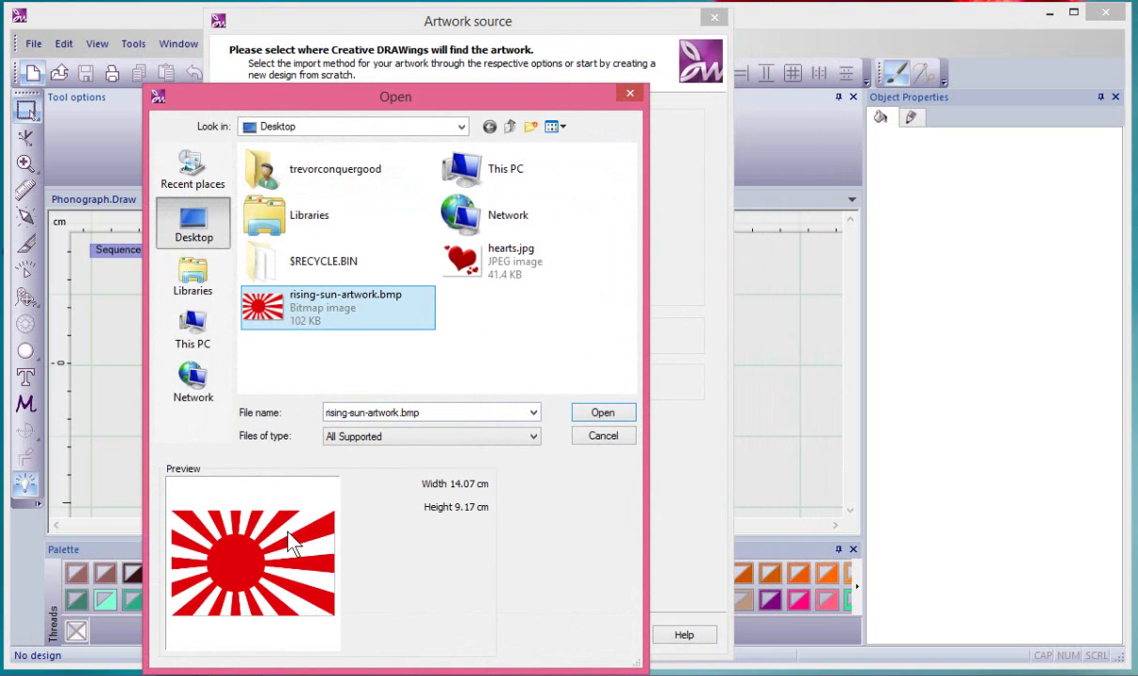
pyautogui.click(605, 414)
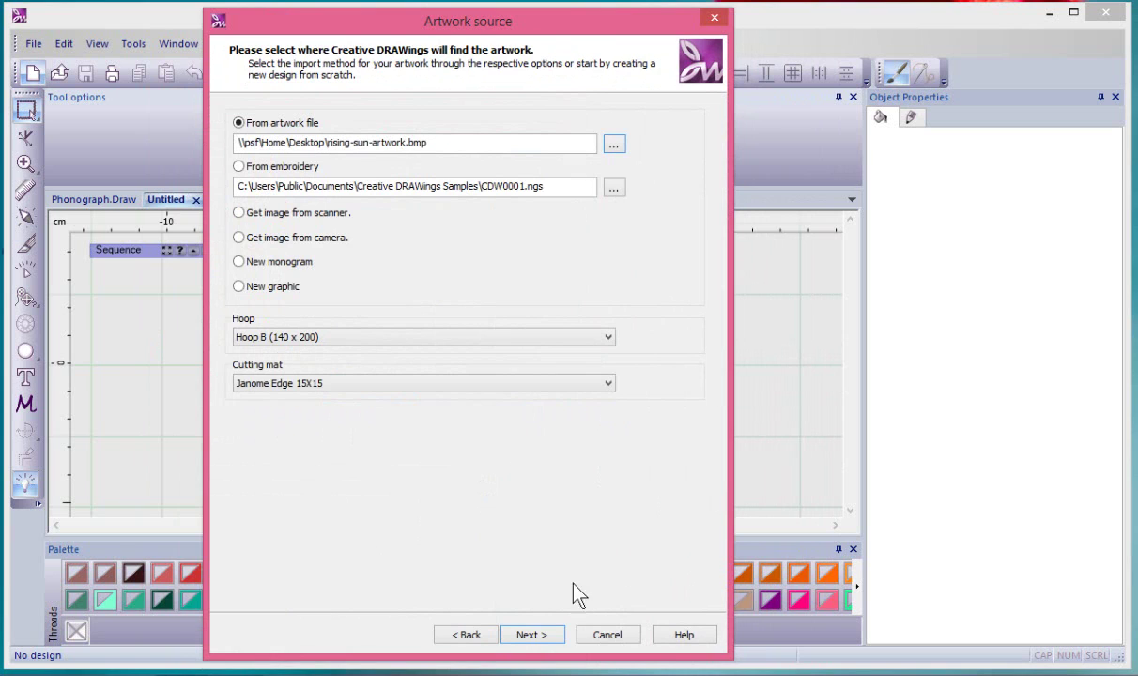
# Open the rising-sun artwork as cross stitch and reach Color reduction, showing 24 threads.
pyautogui.click(545, 635)
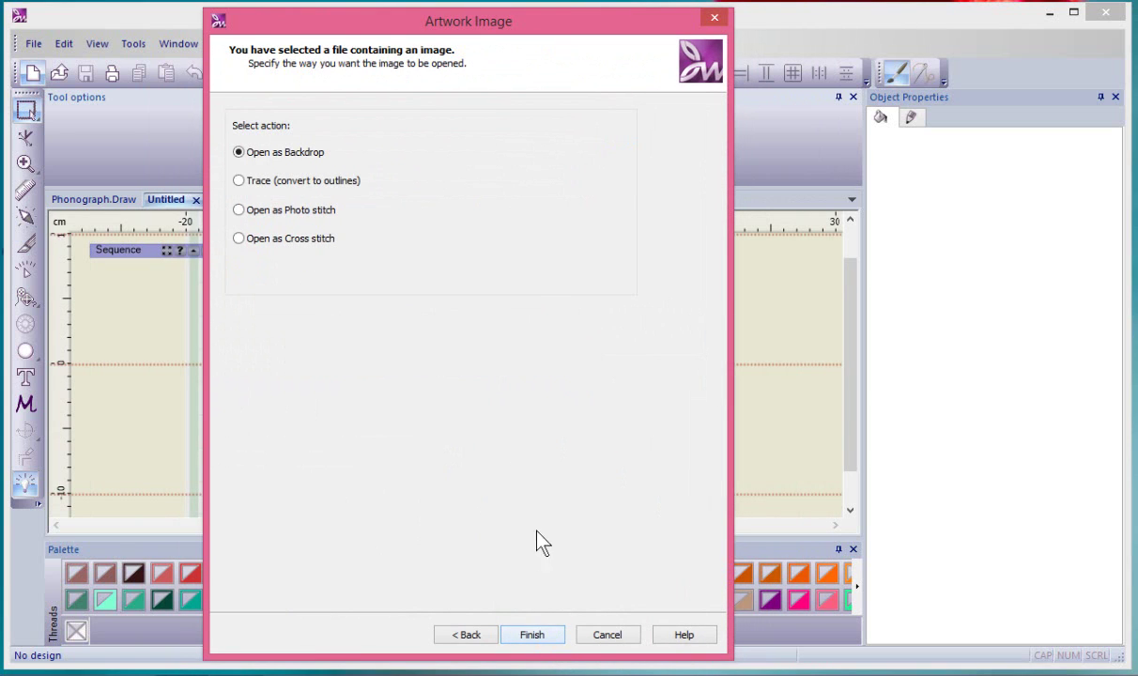
pyautogui.moveTo(497, 32); pyautogui.dragTo(498, 28)
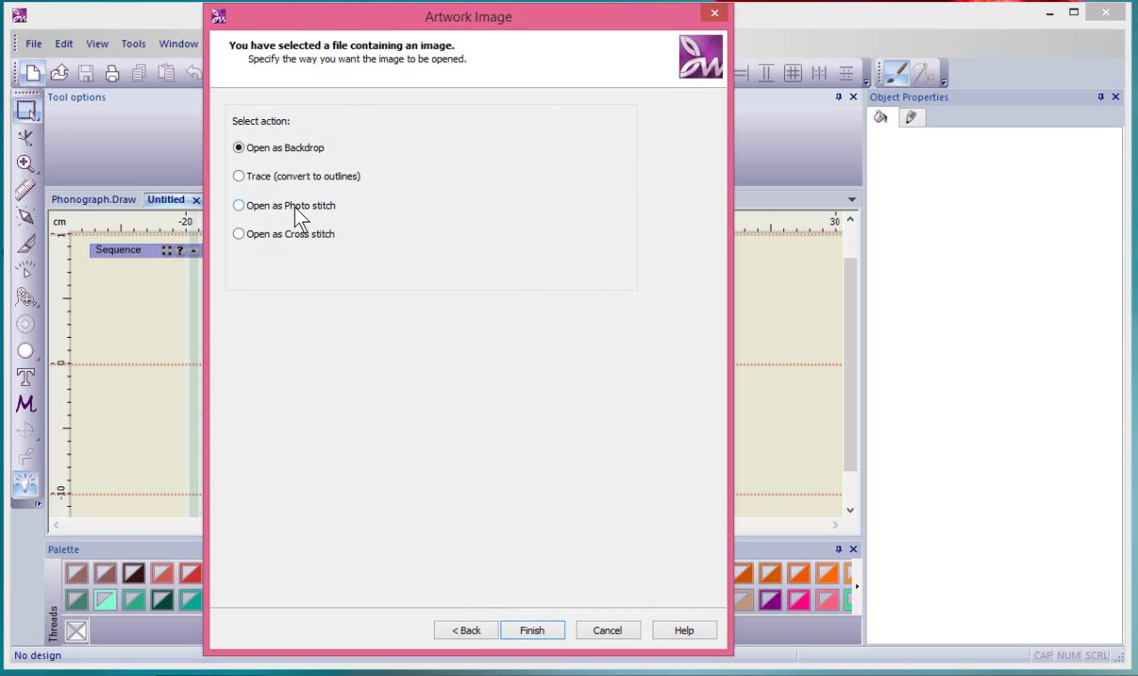
pyautogui.click(238, 235)
pyautogui.click(545, 630)
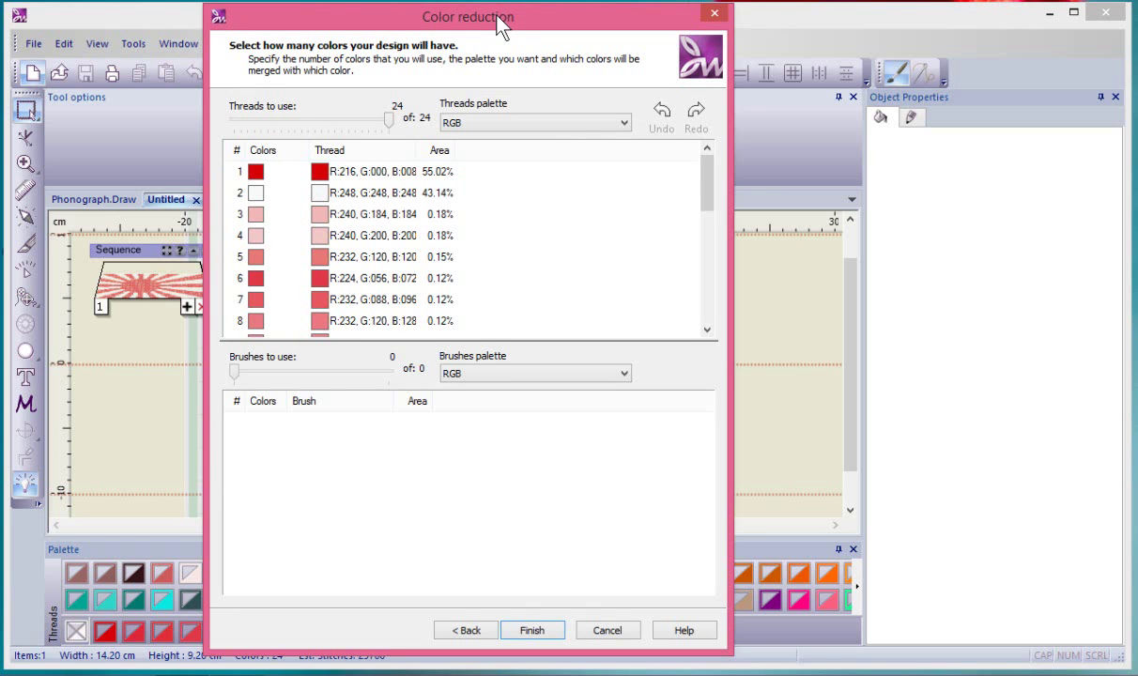
pyautogui.moveTo(498, 18); pyautogui.dragTo(634, 21)
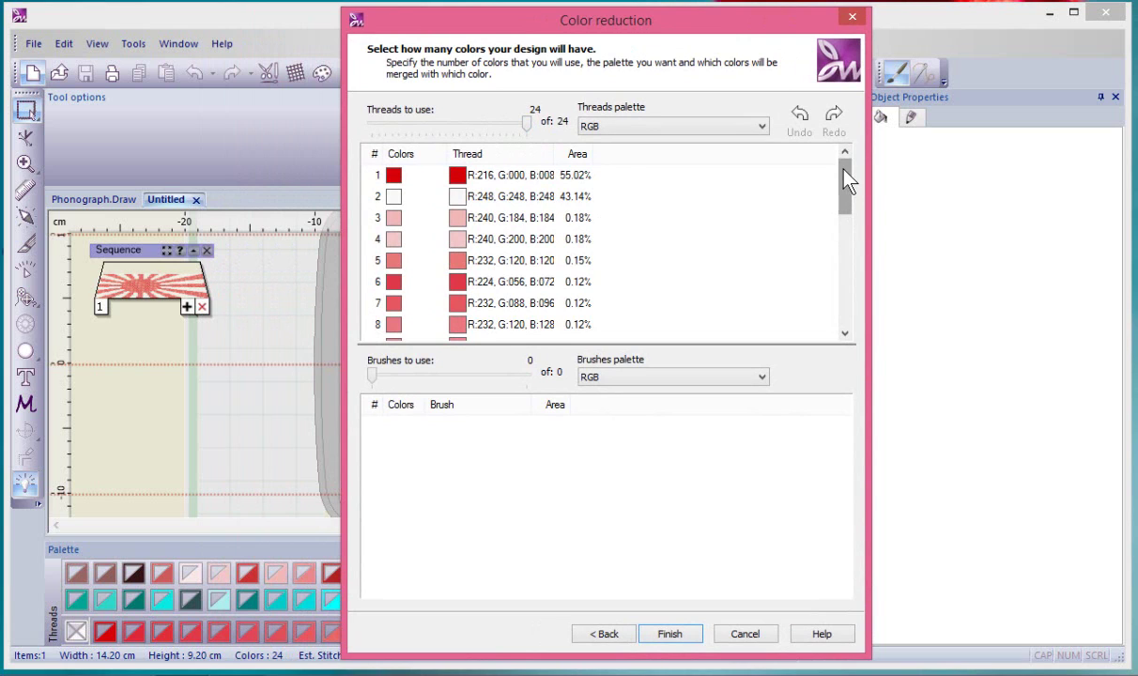
pyautogui.moveTo(845, 173); pyautogui.dragTo(835, 312)
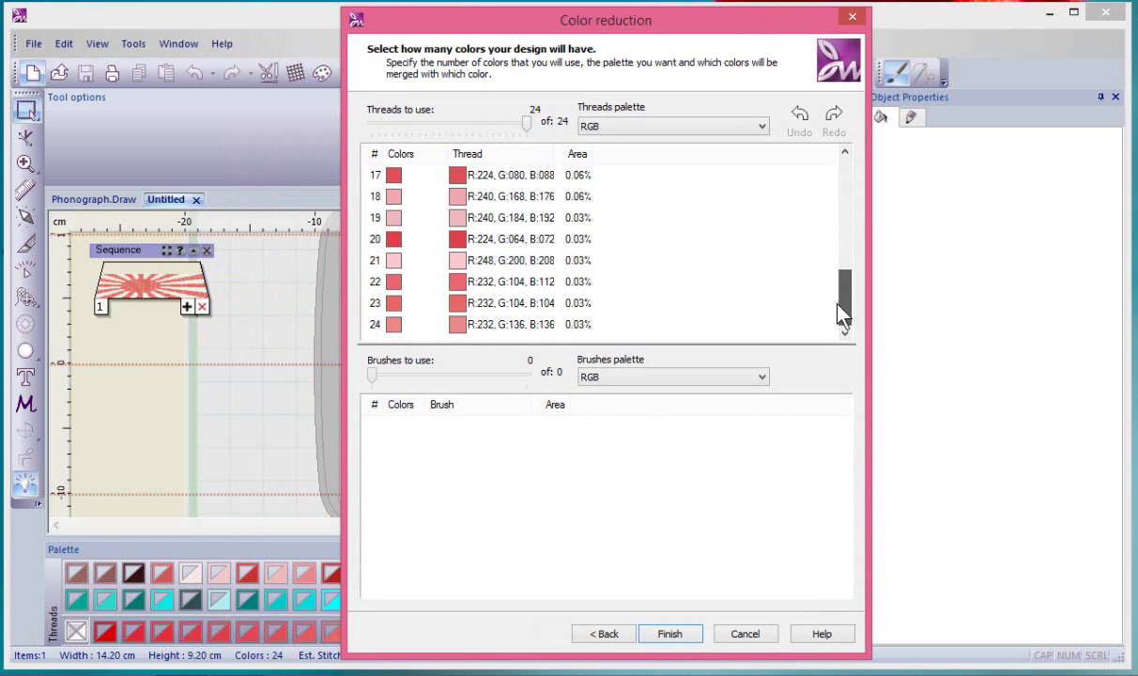
pyautogui.moveTo(850, 287); pyautogui.dragTo(850, 174)
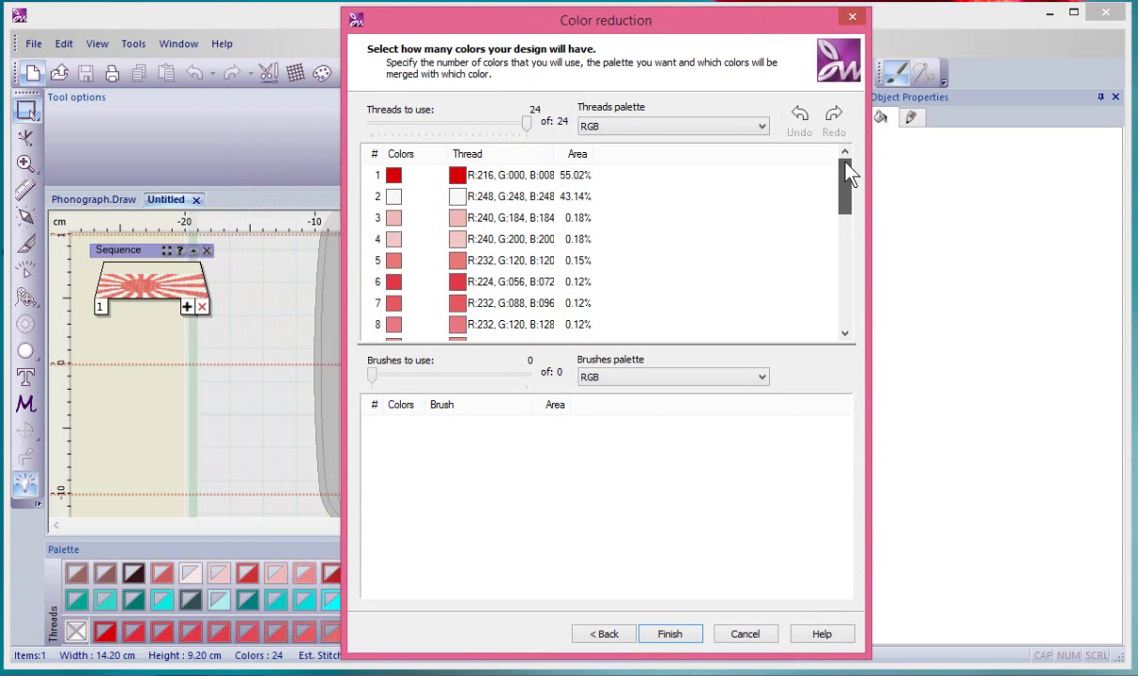
pyautogui.moveTo(655, 27); pyautogui.dragTo(873, 18)
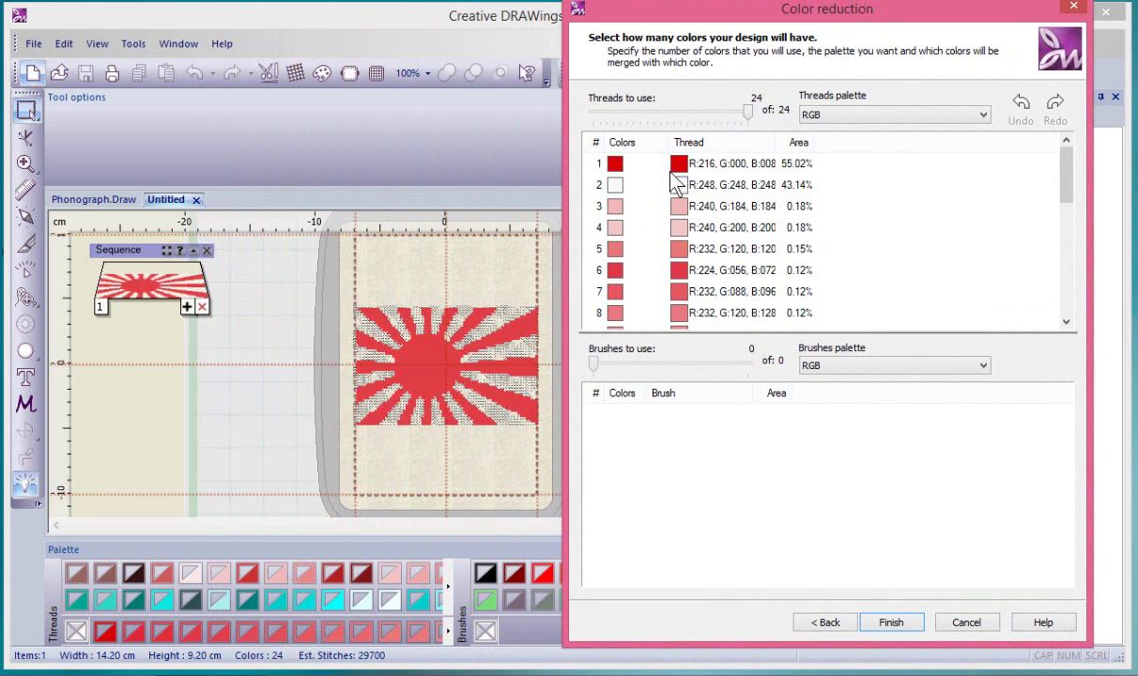
pyautogui.click(616, 164)
pyautogui.click(615, 184)
pyautogui.click(616, 206)
pyautogui.click(615, 248)
pyautogui.click(615, 271)
pyautogui.click(615, 291)
pyautogui.click(615, 312)
pyautogui.click(615, 163)
pyautogui.click(615, 185)
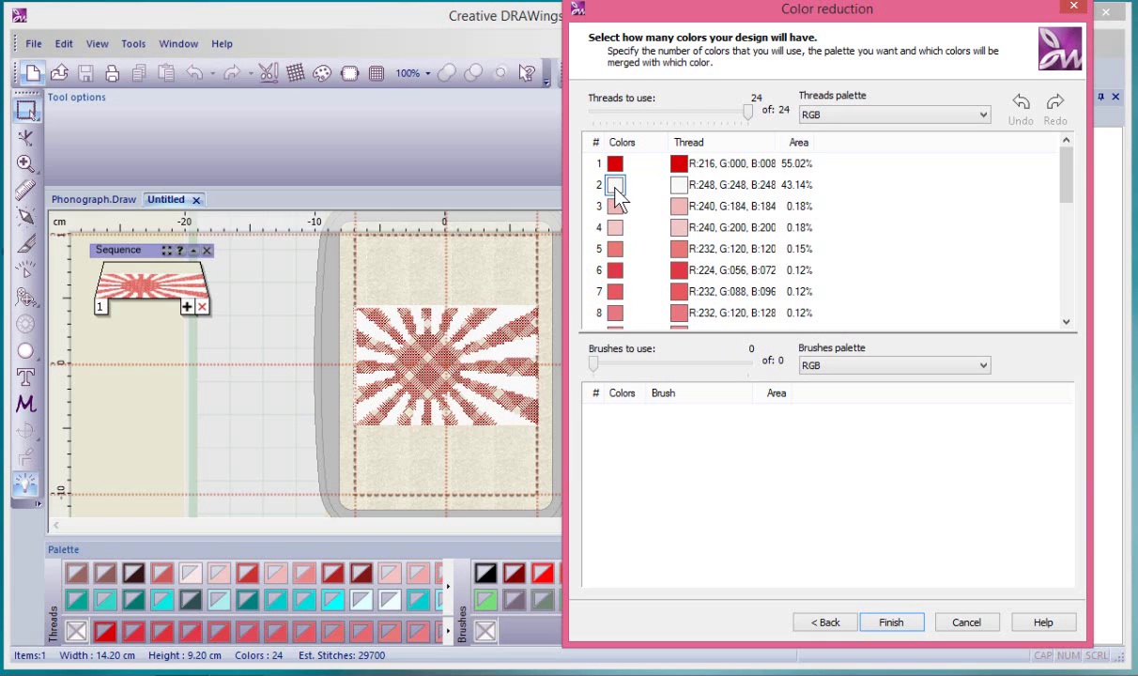
pyautogui.click(615, 164)
pyautogui.click(615, 206)
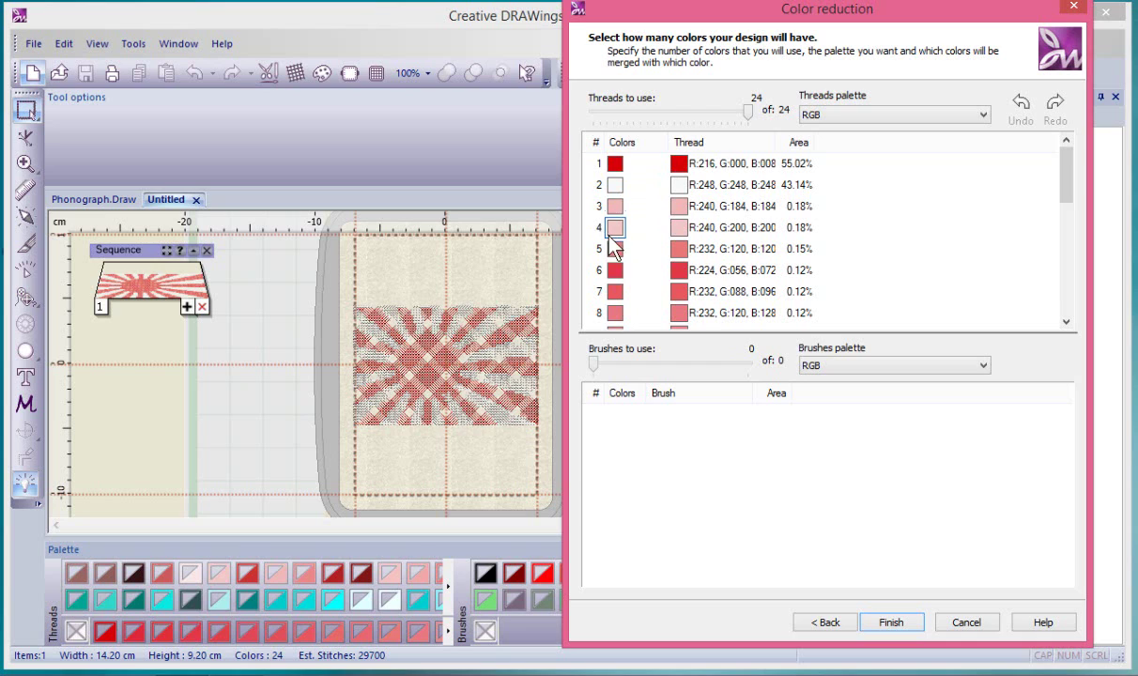
pyautogui.click(615, 271)
# Cut threads to 2, merge the pink shades into red, and apply the reduction.
pyautogui.moveTo(746, 113); pyautogui.dragTo(714, 114)
pyautogui.moveTo(604, 106); pyautogui.dragTo(603, 106)
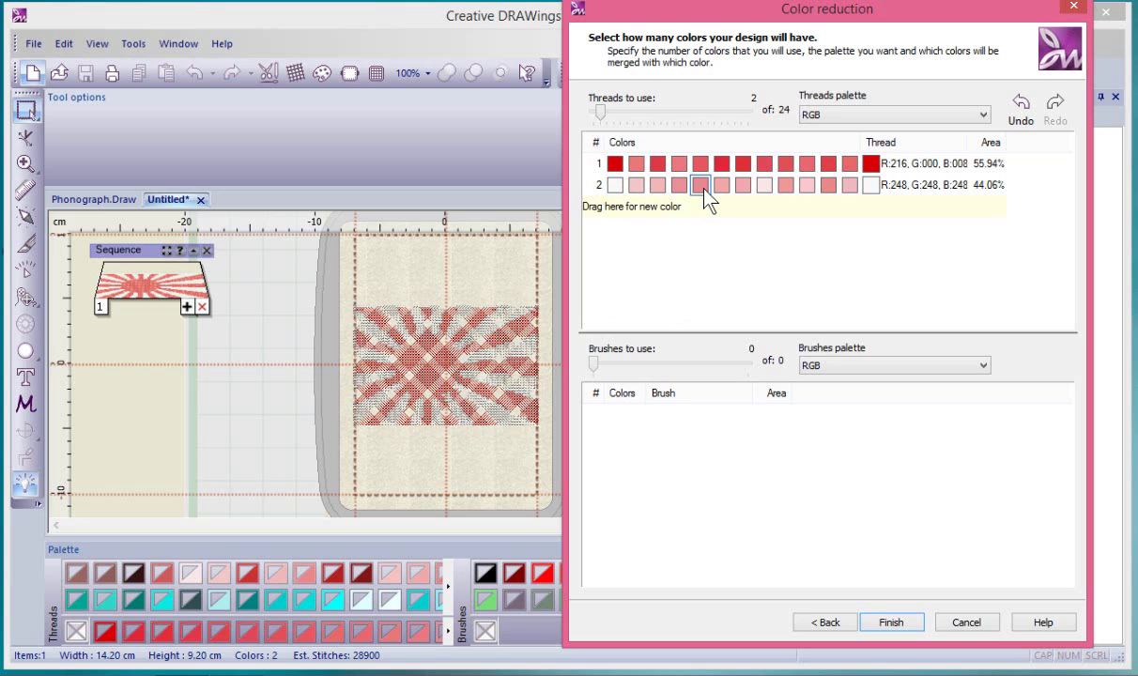
pyautogui.moveTo(680, 185); pyautogui.dragTo(637, 166)
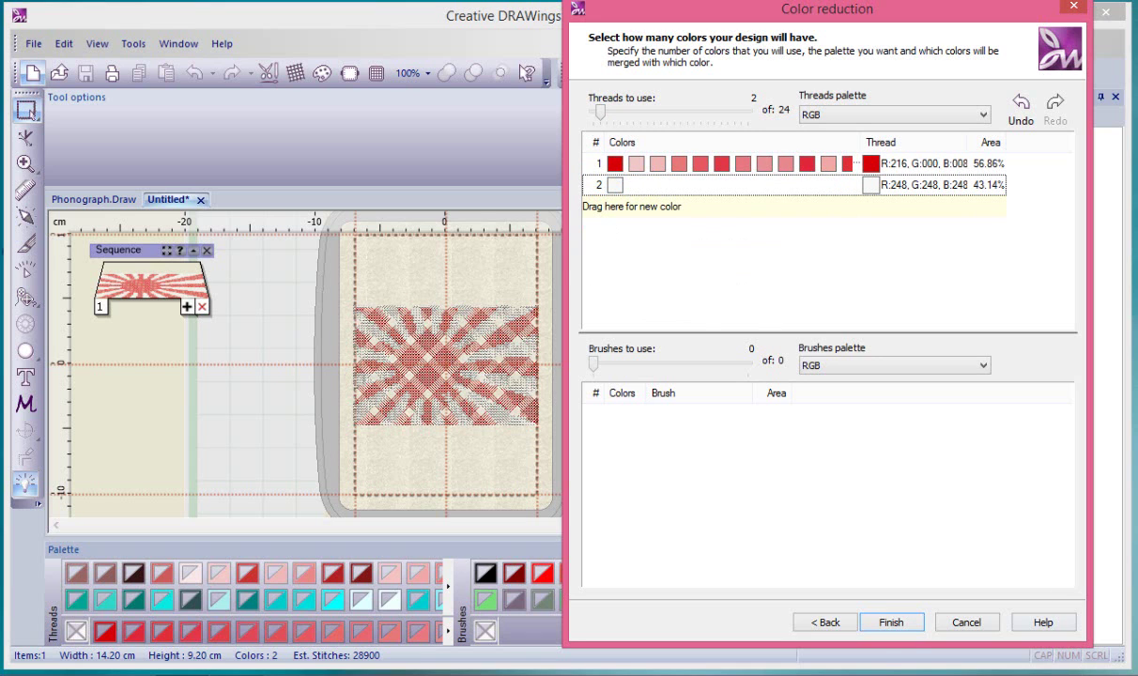
pyautogui.click(892, 627)
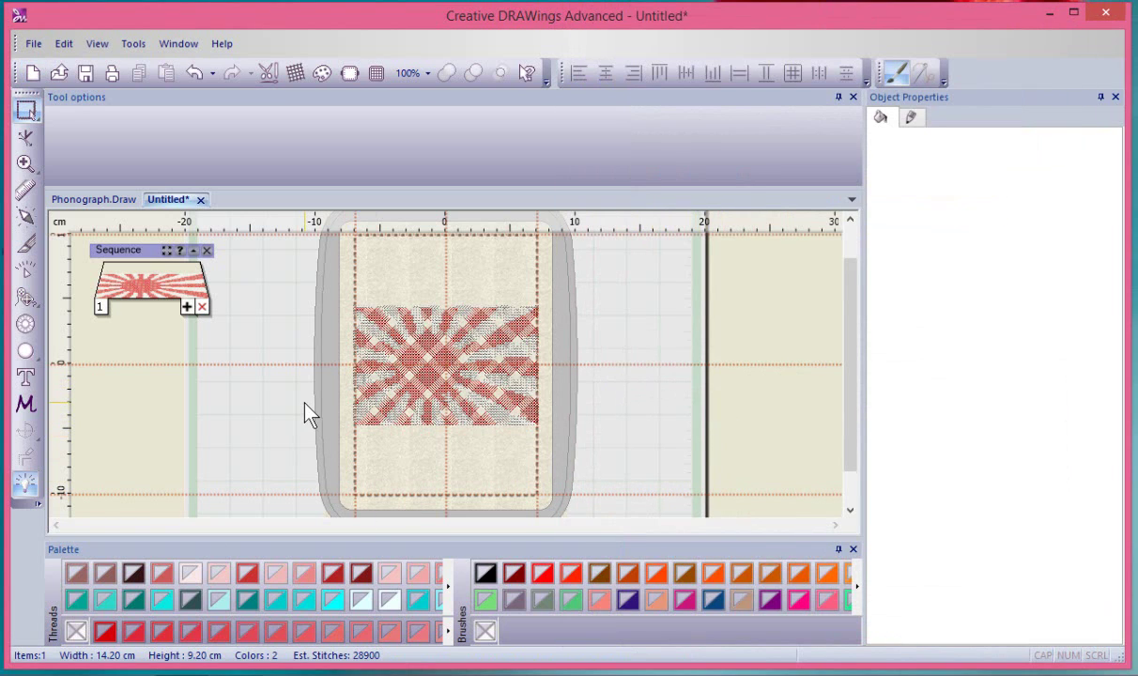
# Zoom and pan to frame the whole 14.20 × 9.20 cm two-colour rising-sun stitch-out.
pyautogui.scroll(1, 399, 349)
pyautogui.scroll(3, 399, 349)
pyautogui.scroll(3, 413, 373)
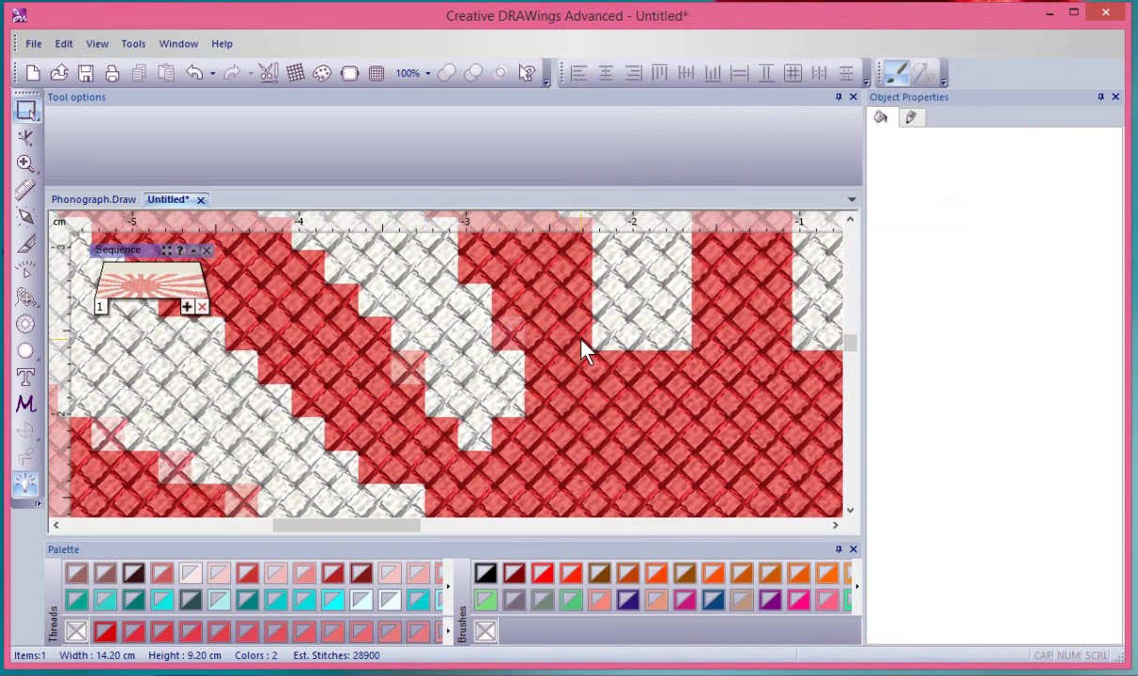
pyautogui.scroll(-5, 461, 347)
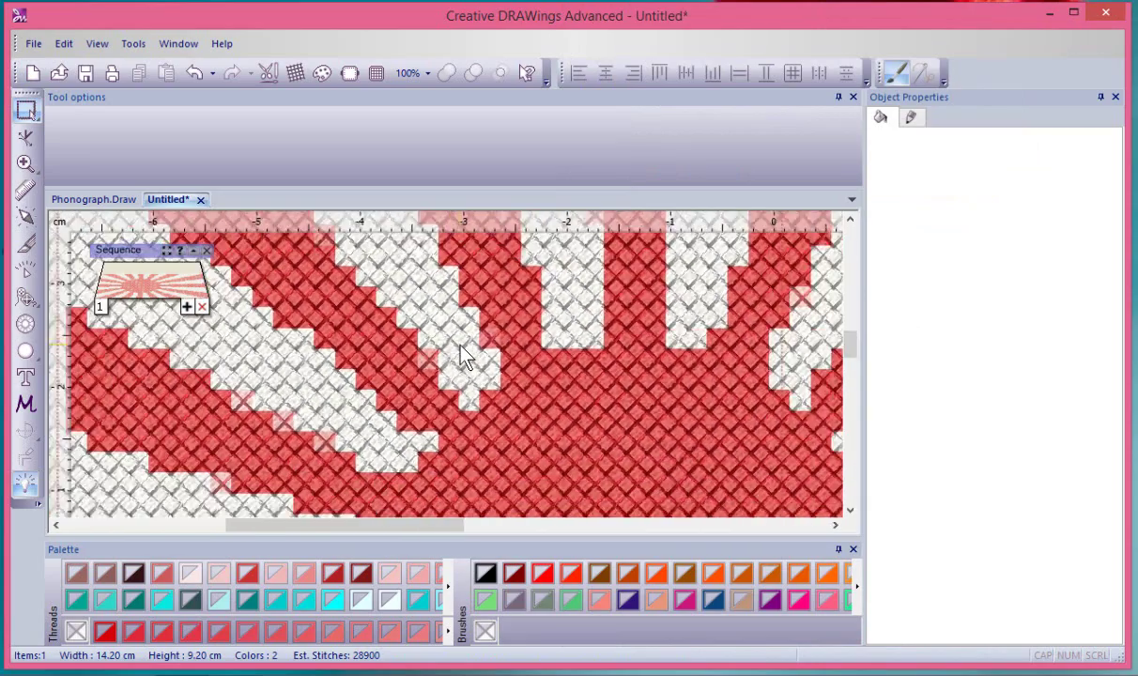
pyautogui.scroll(-3, 460, 356)
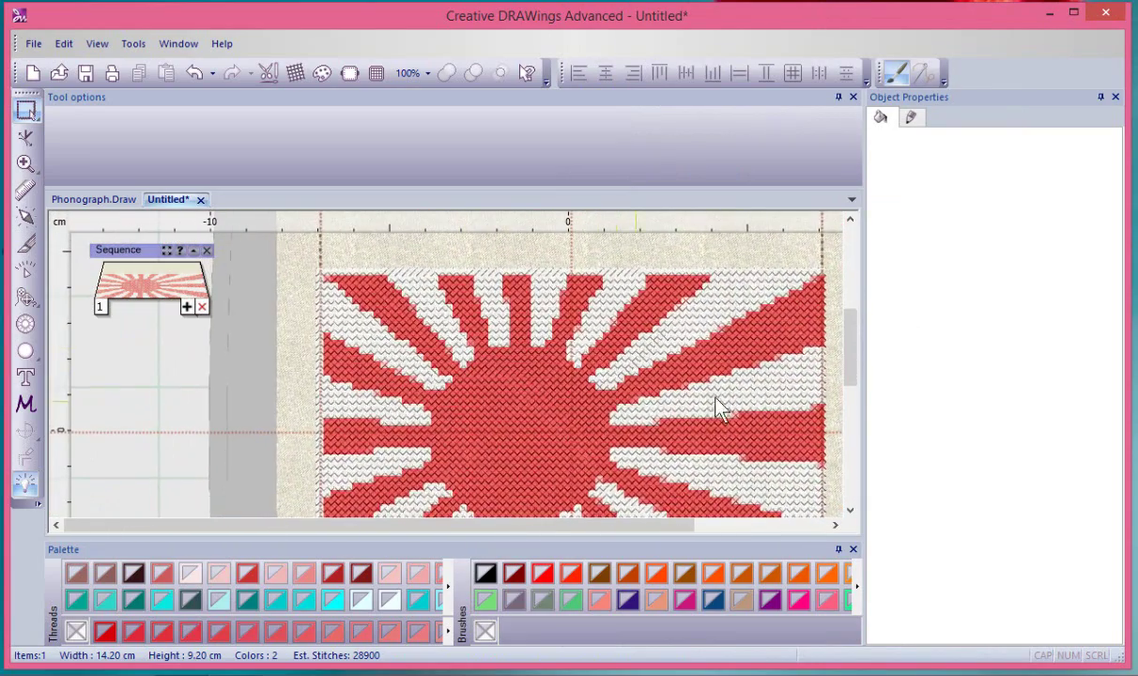
pyautogui.moveTo(850, 343); pyautogui.dragTo(853, 366)
pyautogui.scroll(-3, 840, 355)
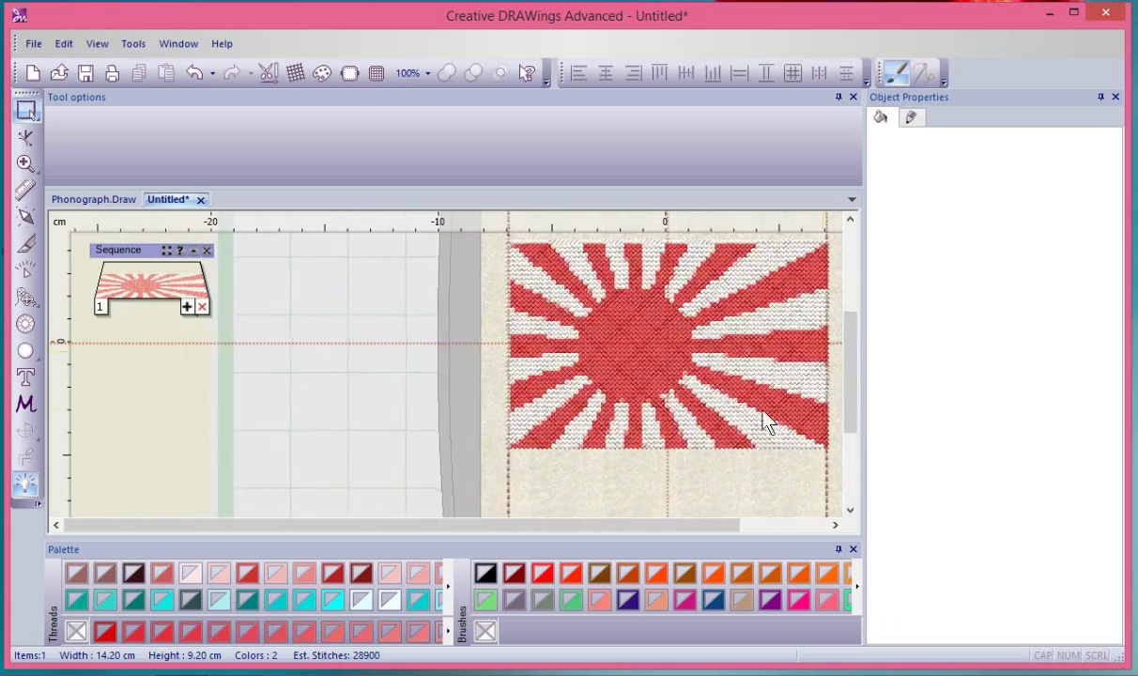
pyautogui.moveTo(721, 533); pyautogui.dragTo(795, 533)
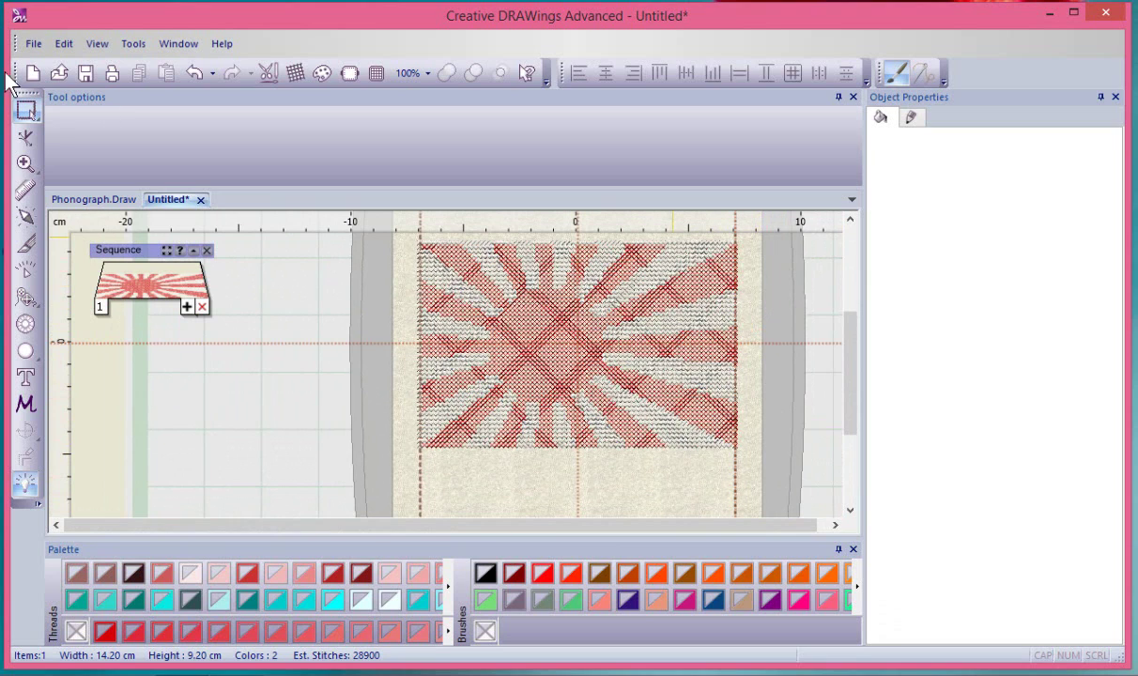
# Start another new design with default techniques on cream fabric.
pyautogui.click(33, 44)
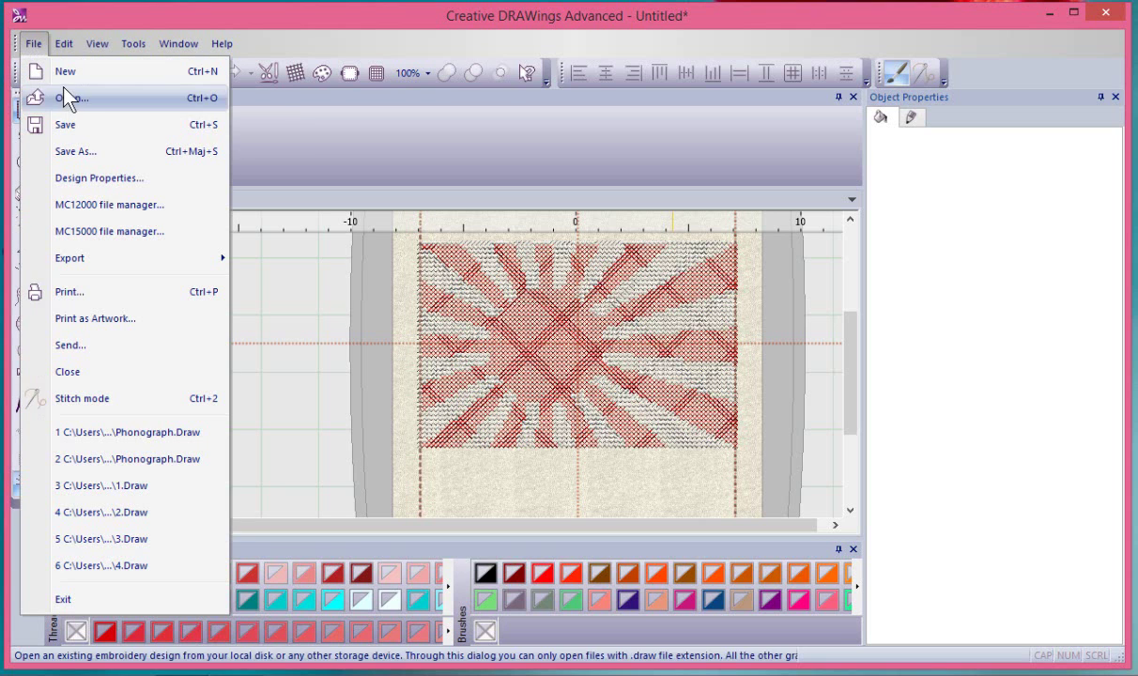
pyautogui.click(60, 70)
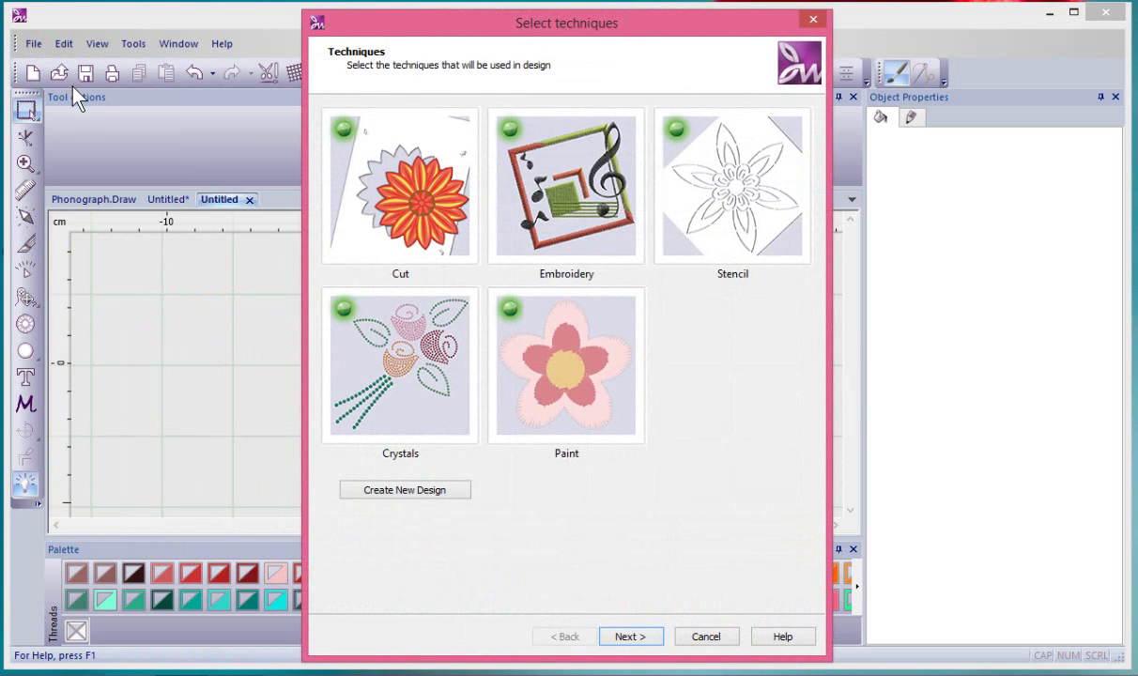
pyautogui.click(631, 639)
pyautogui.click(514, 212)
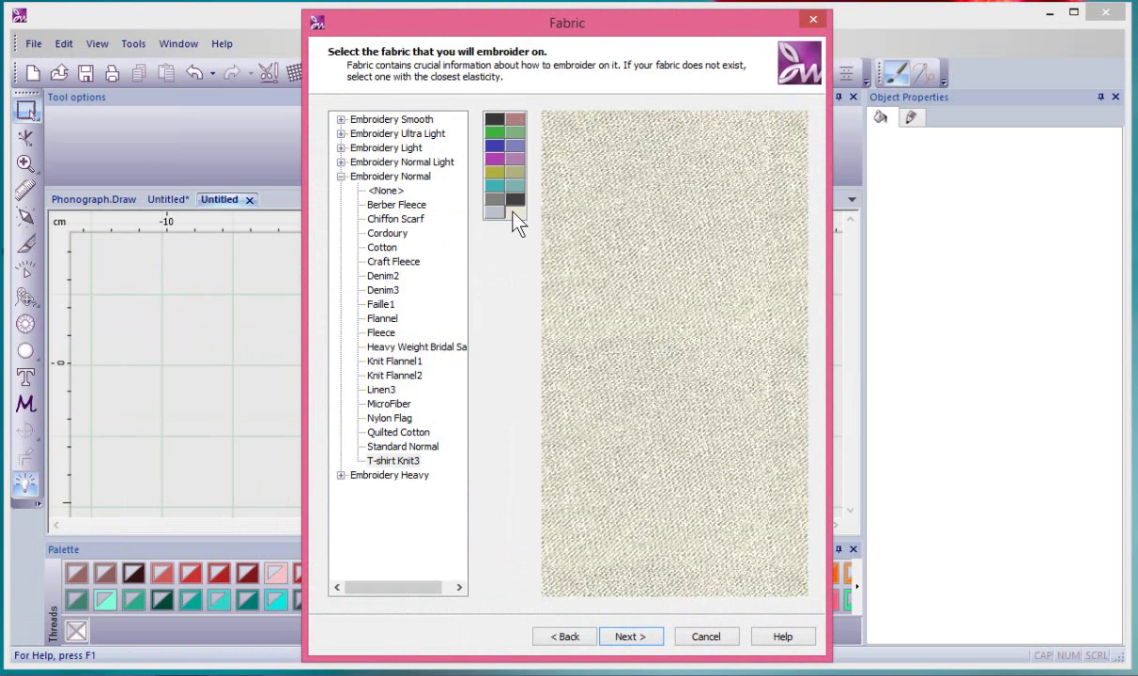
pyautogui.click(630, 637)
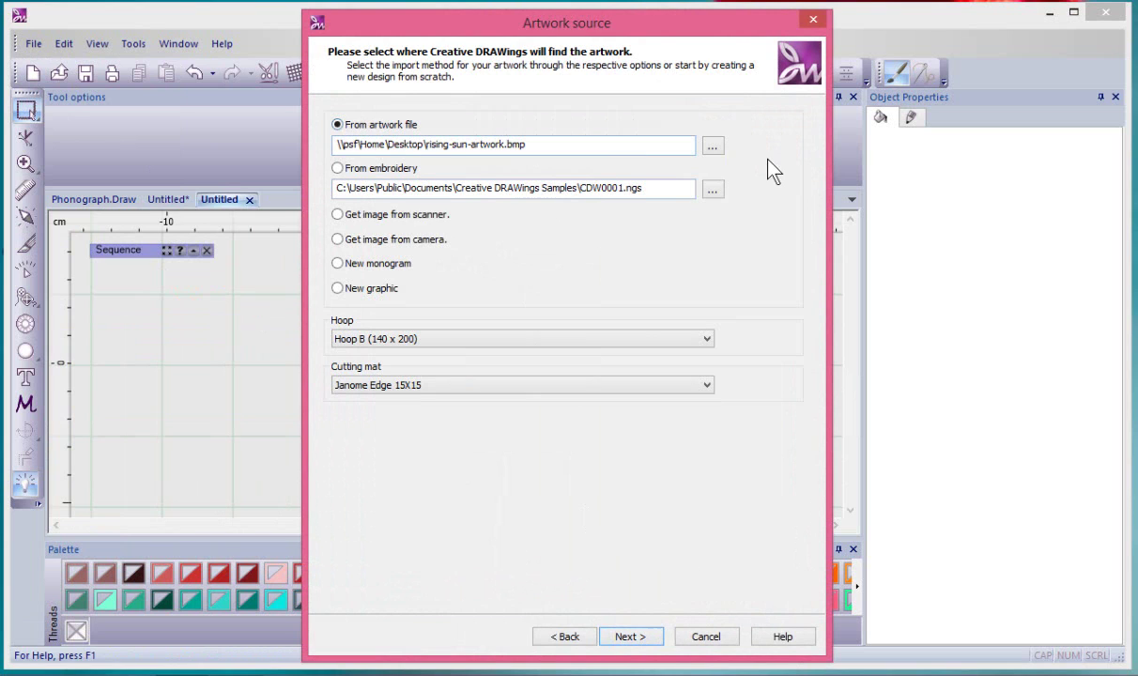
# Choose hearts.jpg as the new design's artwork file.
pyautogui.click(712, 148)
pyautogui.click(460, 265)
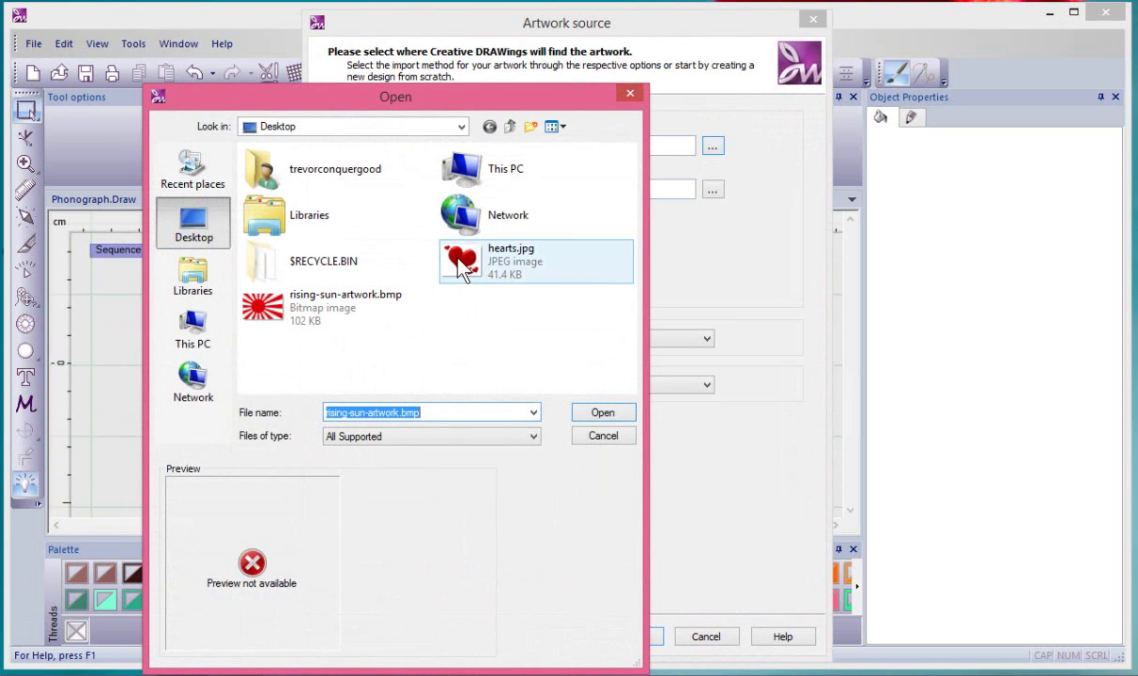
pyautogui.click(601, 413)
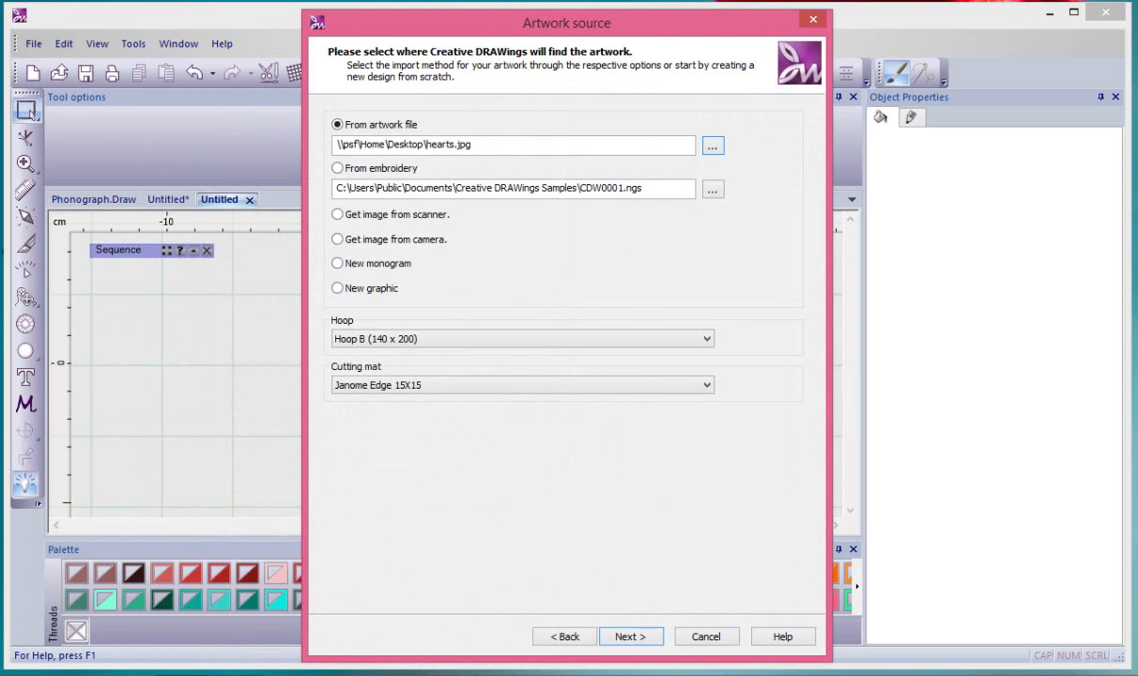
# Set hearts.jpg to open as cross stitch and proceed to Color reduction.
pyautogui.click(627, 636)
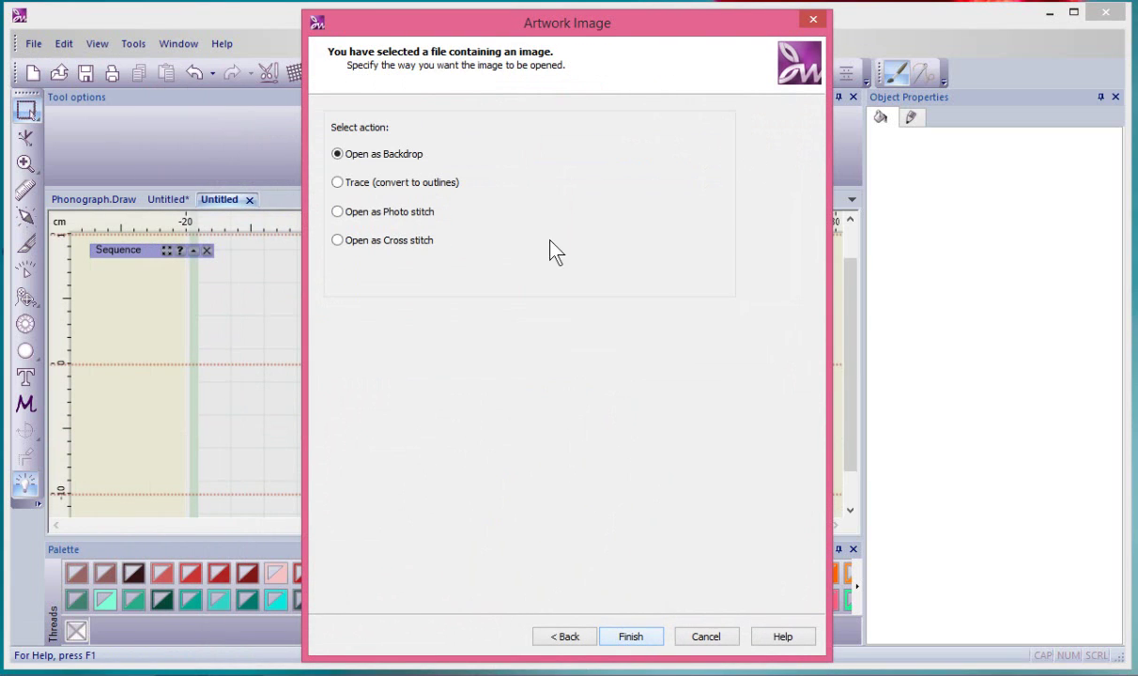
pyautogui.click(338, 241)
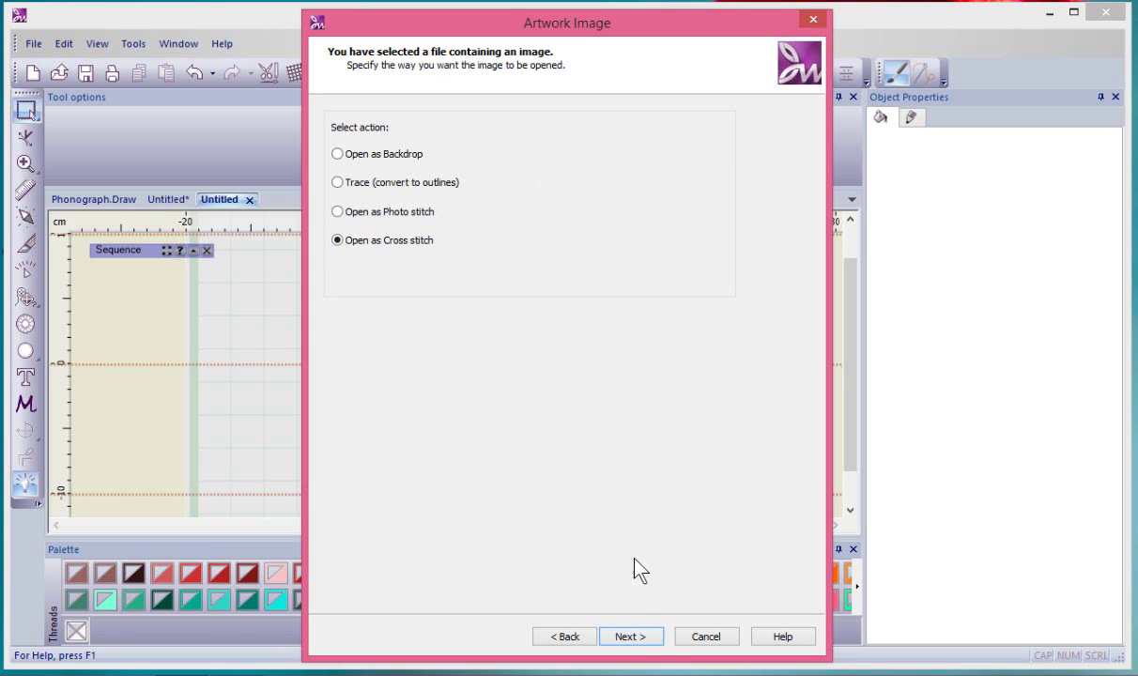
pyautogui.click(627, 637)
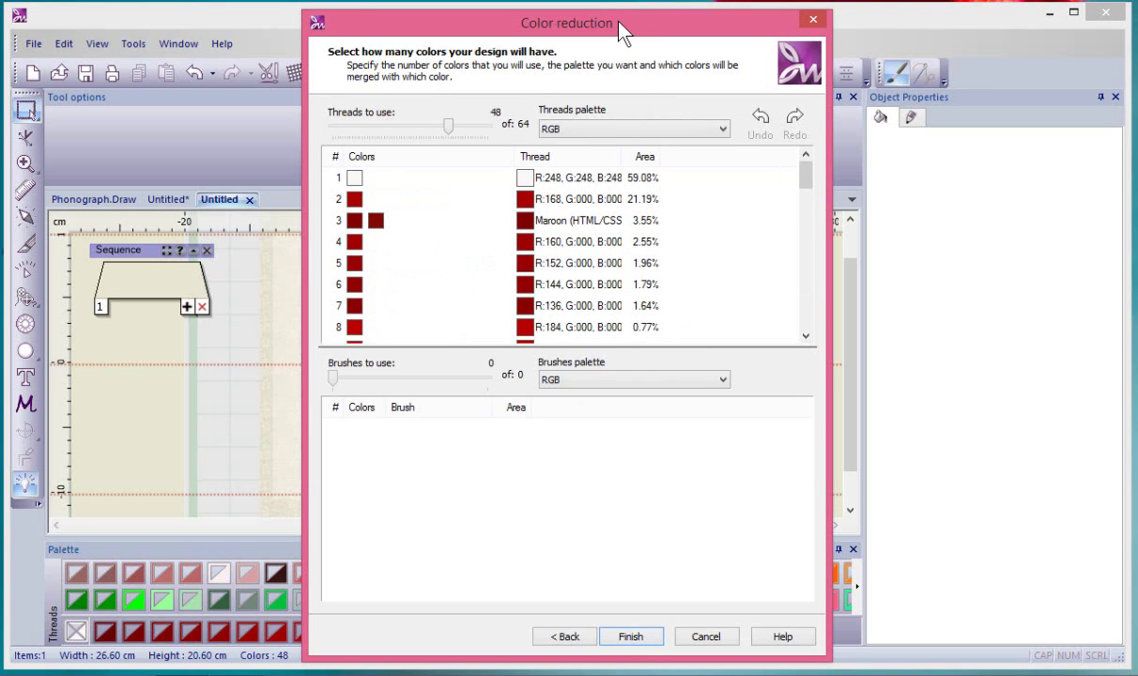
# Cut hearts threads to 5, regroup dark red shades, then reduce to 2 colour groups.
pyautogui.moveTo(623, 31); pyautogui.dragTo(795, 34)
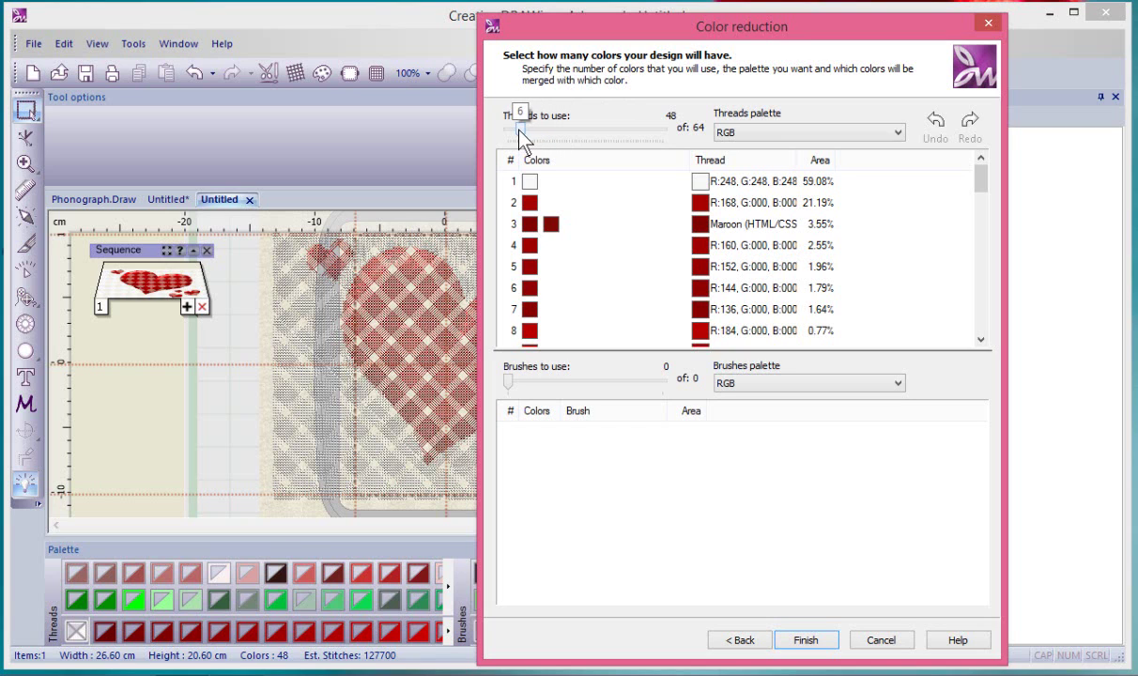
pyautogui.moveTo(521, 139); pyautogui.dragTo(518, 133)
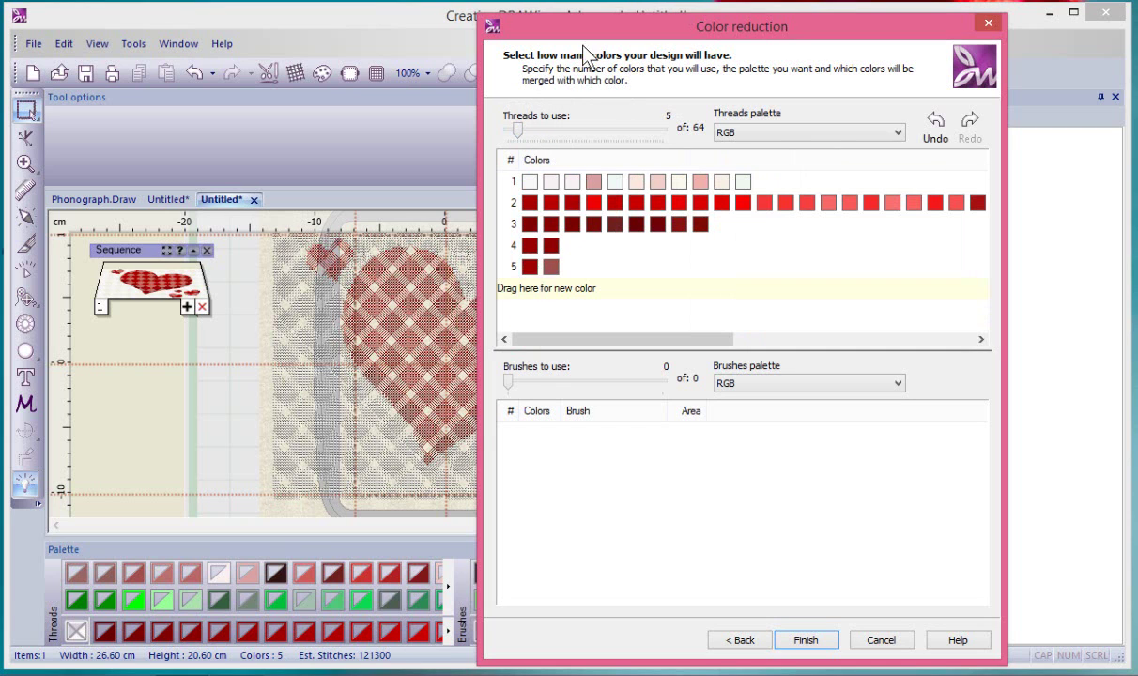
pyautogui.moveTo(619, 26); pyautogui.dragTo(753, 15)
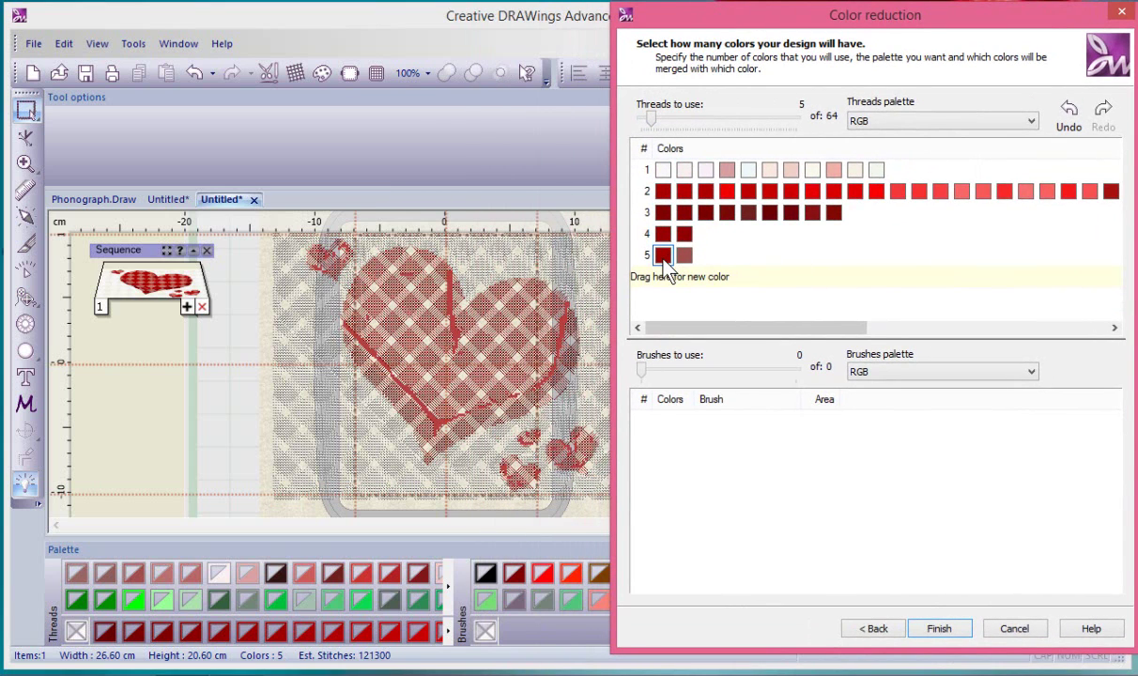
pyautogui.moveTo(663, 259)
pyautogui.mouseDown()
pyautogui.moveTo(662, 185)
pyautogui.moveTo(667, 235)
pyautogui.moveTo(665, 184)
pyautogui.moveTo(662, 227)
pyautogui.moveTo(676, 233)
pyautogui.mouseUp()
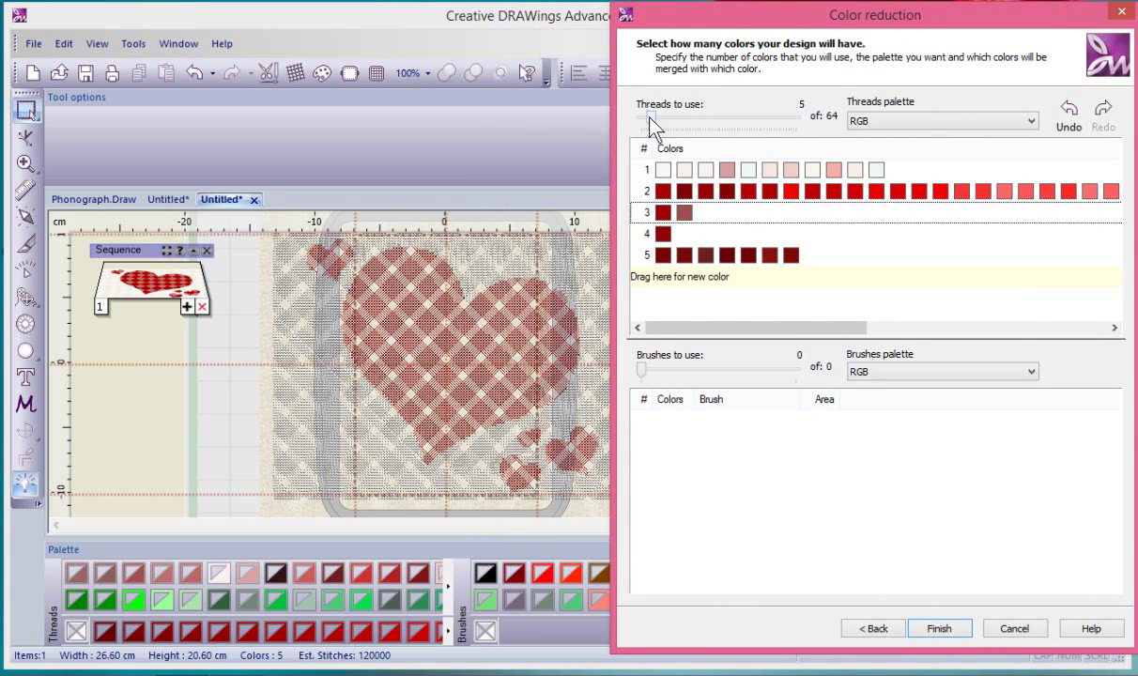
pyautogui.moveTo(644, 120); pyautogui.dragTo(642, 121)
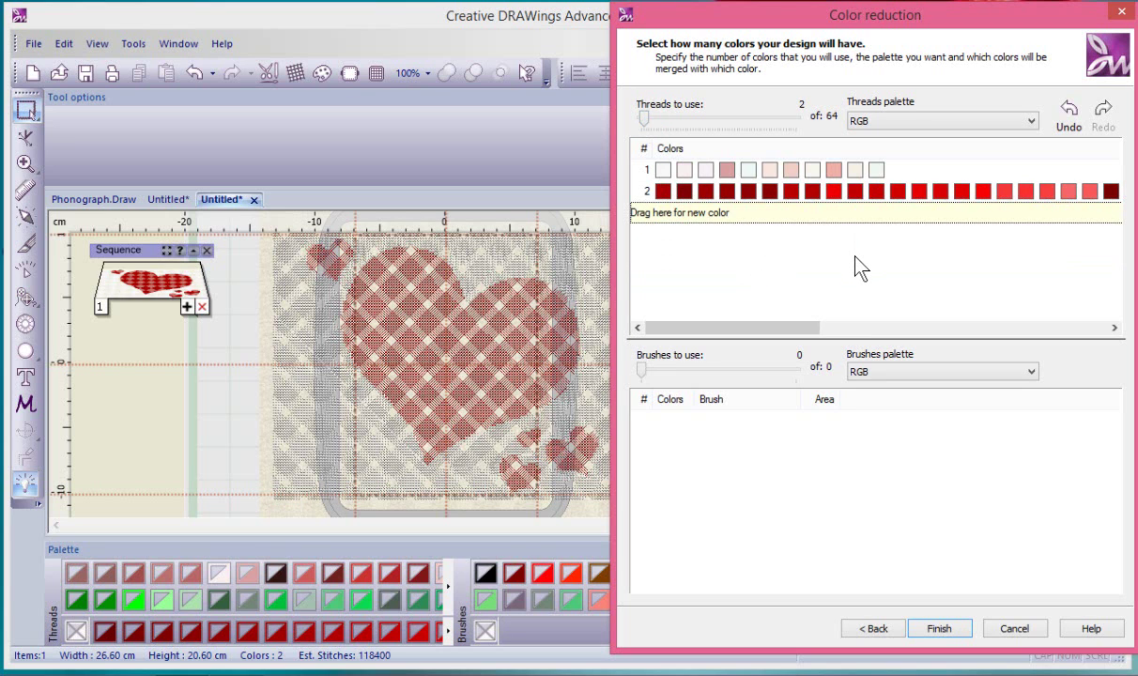
pyautogui.click(813, 170)
pyautogui.moveTo(672, 181); pyautogui.dragTo(774, 214)
# Apply the two-colour reduction and inspect the 26.60 × 20.60 cm red-and-white hearts stitches.
pyautogui.click(953, 636)
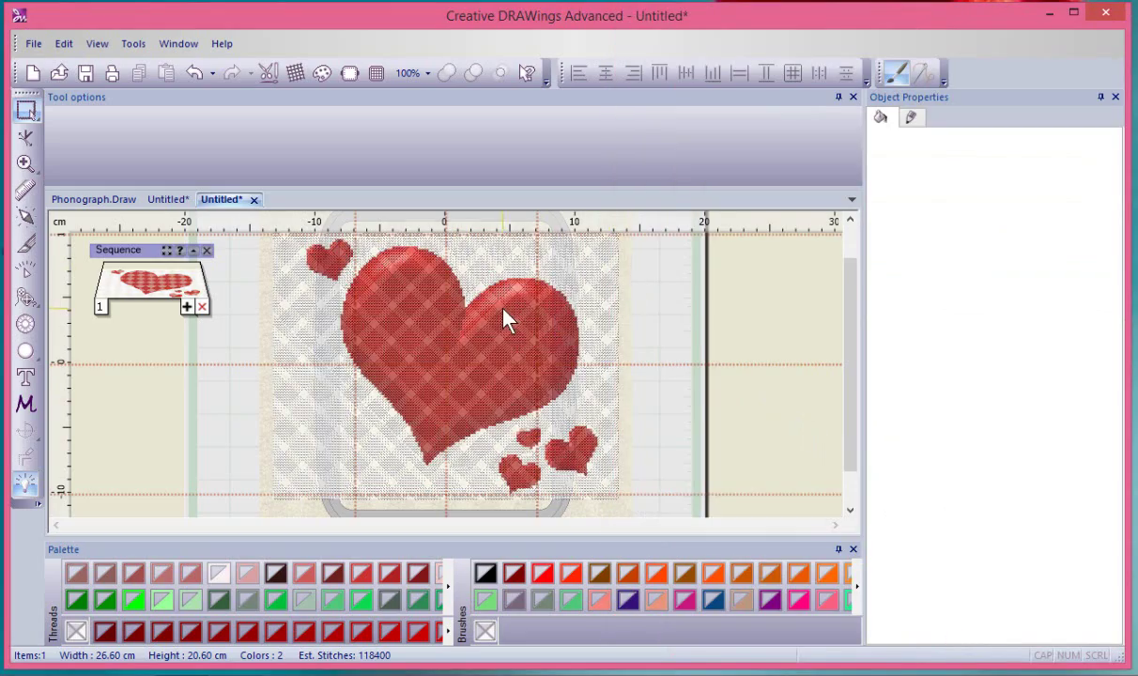
pyautogui.scroll(5, 503, 317)
pyautogui.scroll(-4, 544, 314)
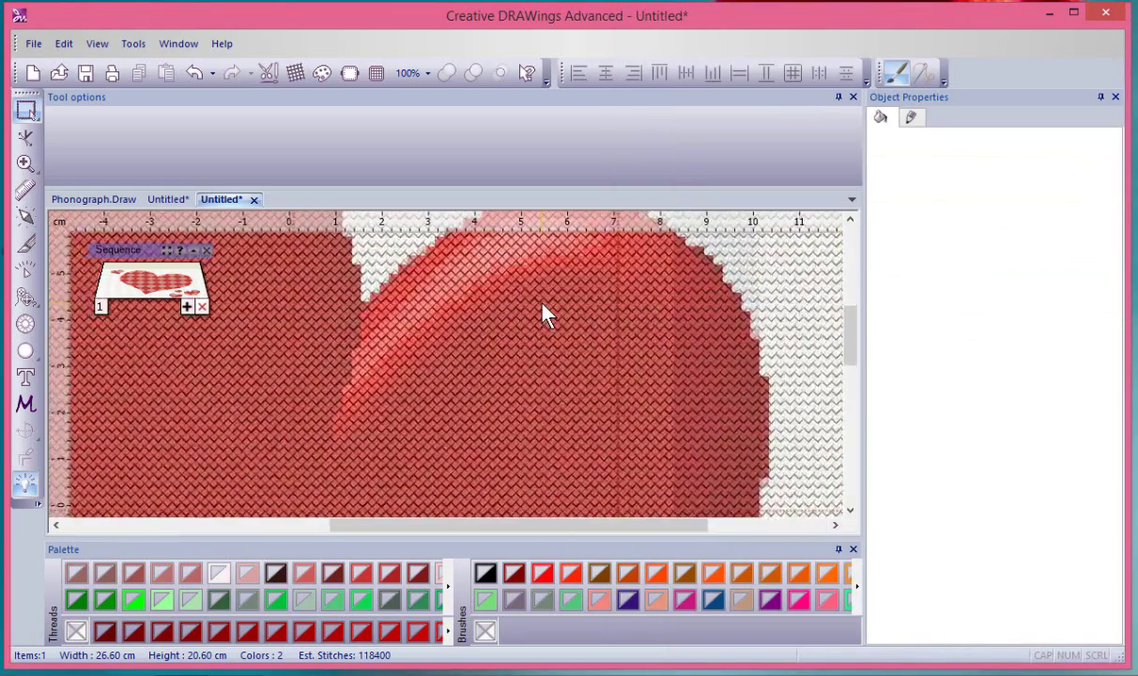
pyautogui.scroll(-2, 547, 315)
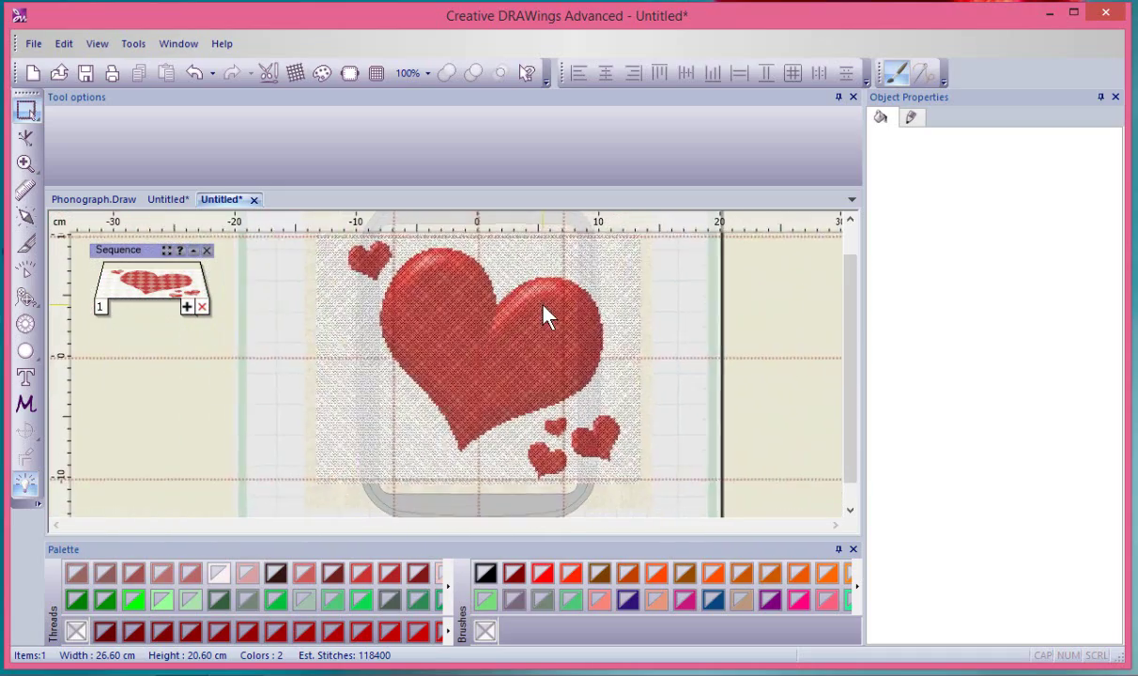